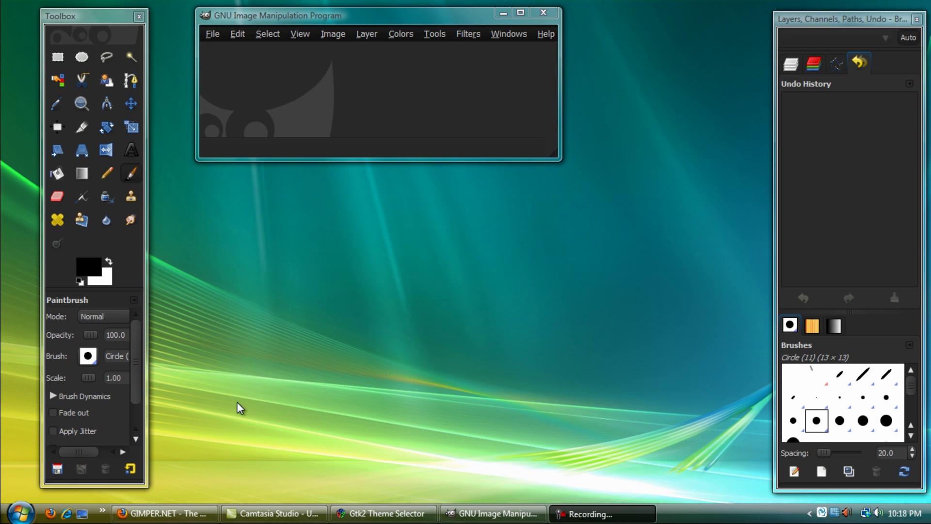
Bring the Gimper.net 'Gimp Themes v1.0 for Windows' forum page in Firefox to the front.
click(181, 520)
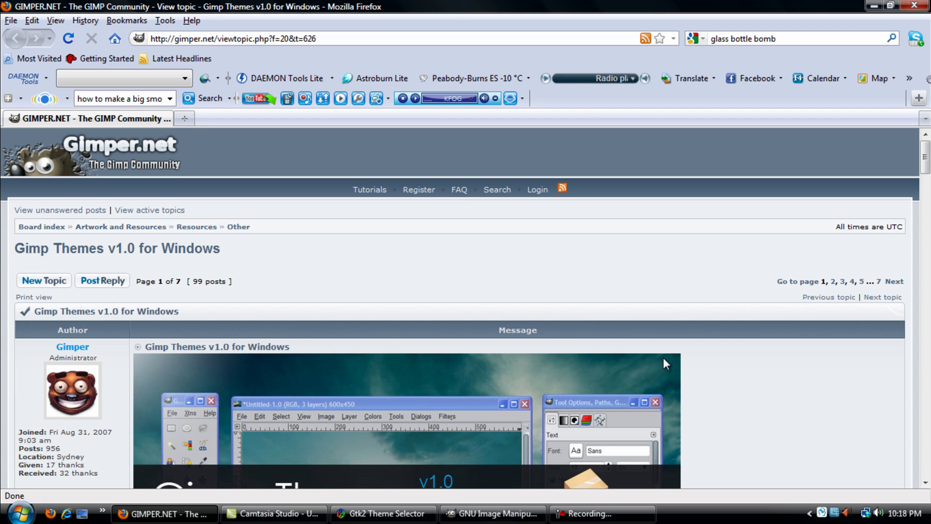
Read the thread's theme install instructions, then minimize Firefox to reveal GIMP.
scroll(662, 358, down, 15)
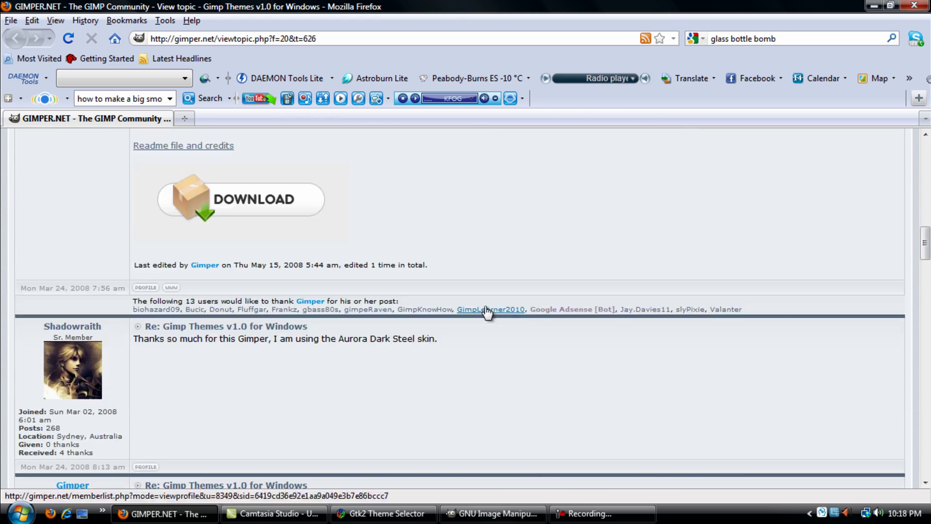
scroll(286, 218, up, 5)
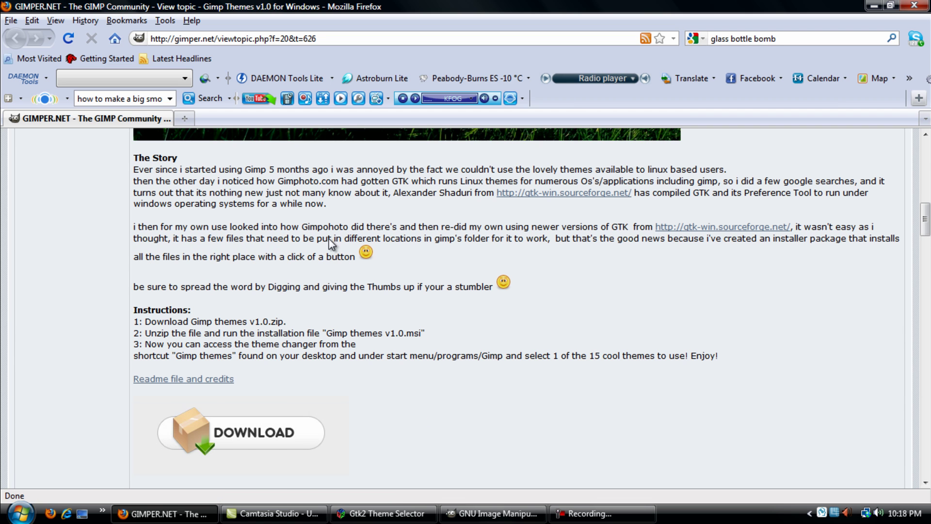
click(875, 6)
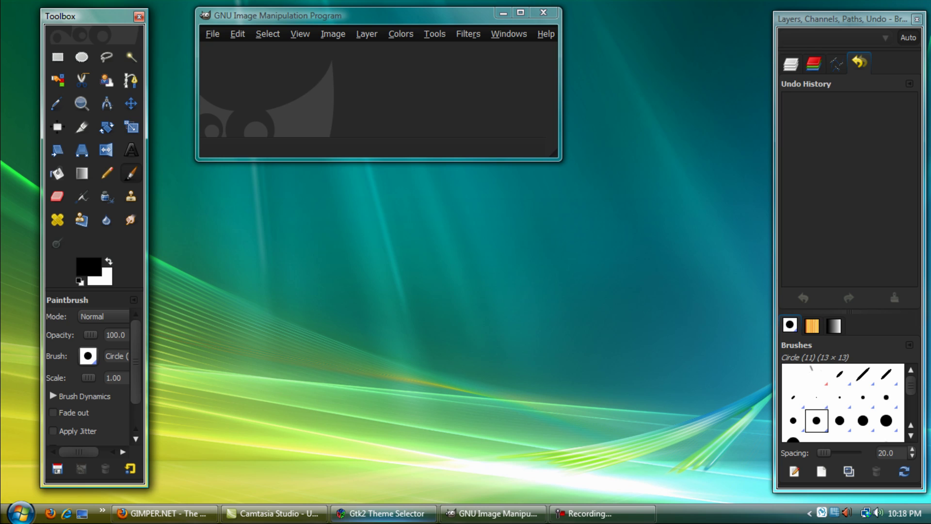
Bring the Gtk2 Theme Selector to the front and maximize it to show all themes.
click(392, 514)
click(391, 514)
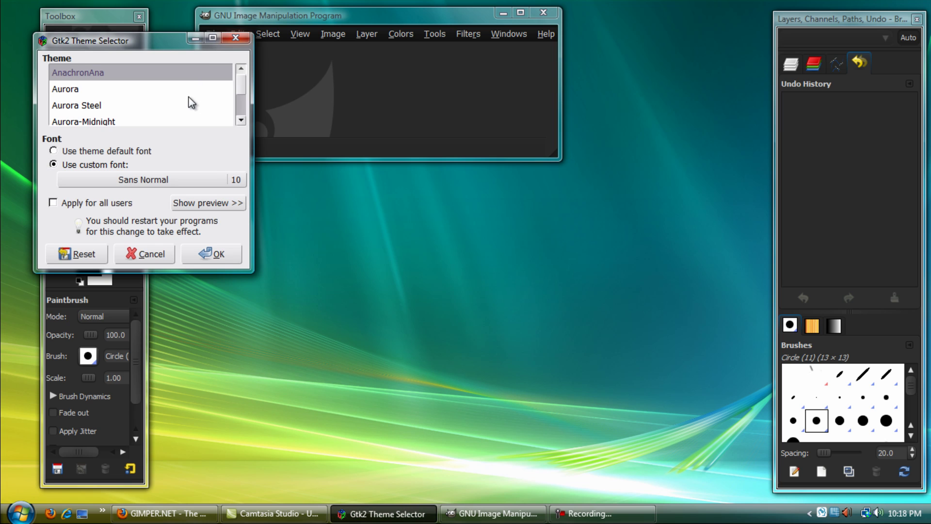
click(213, 38)
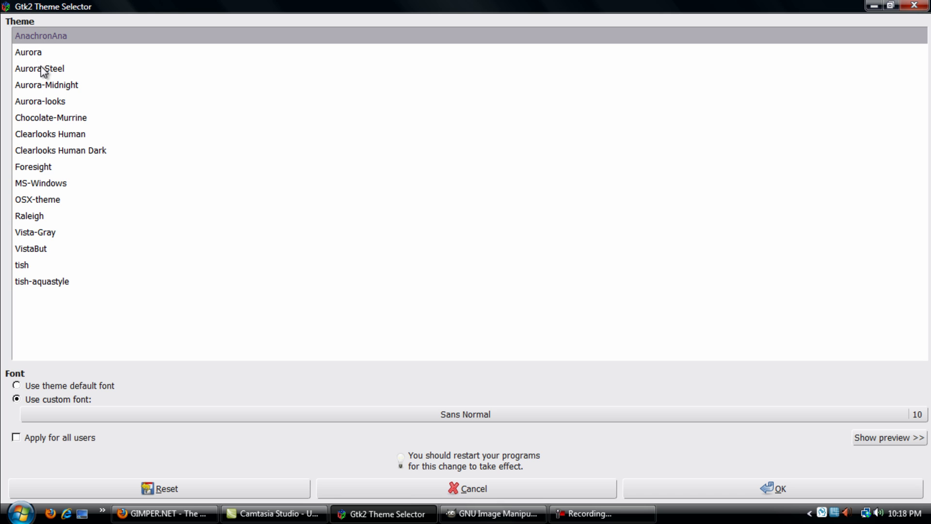
Preview AnachronAna, Aurora, Aurora Steel, Aurora-Midnight, Chocolate-Murrine and both Clearlooks Human themes.
click(63, 86)
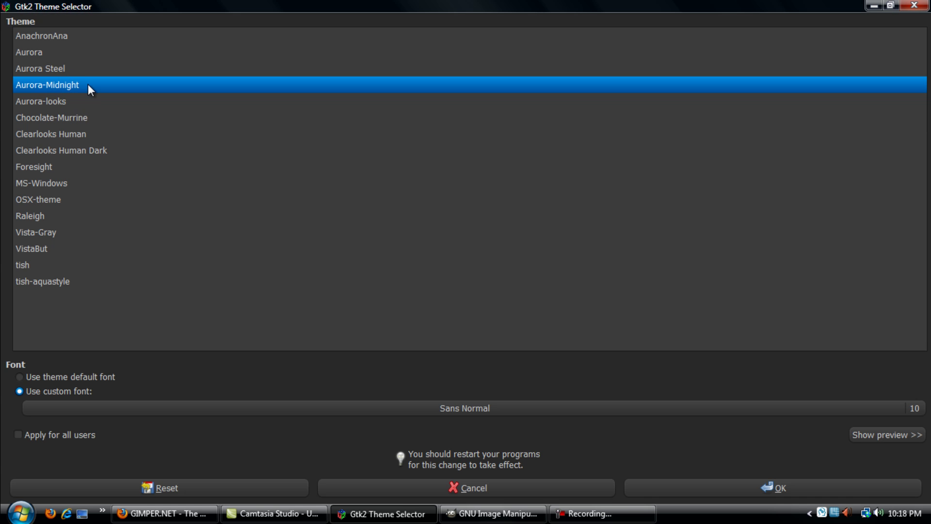
click(35, 35)
click(41, 52)
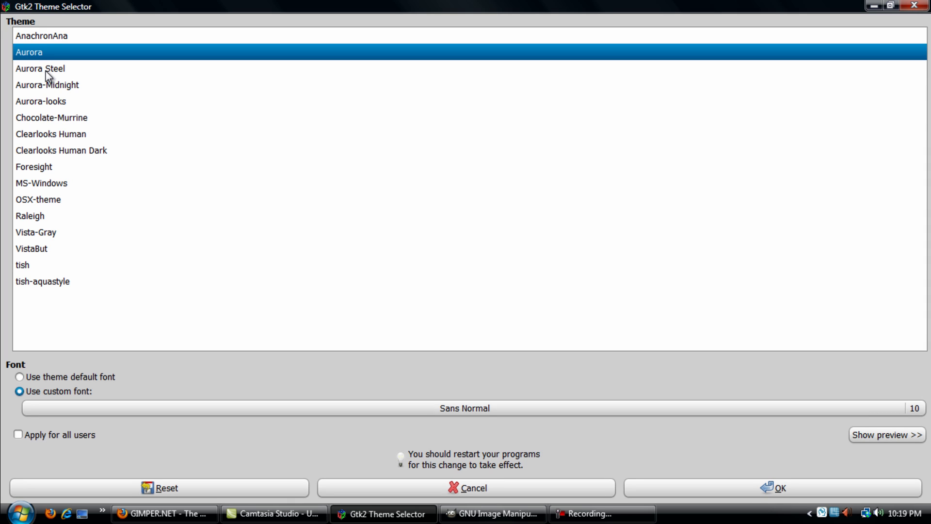
click(48, 73)
click(58, 104)
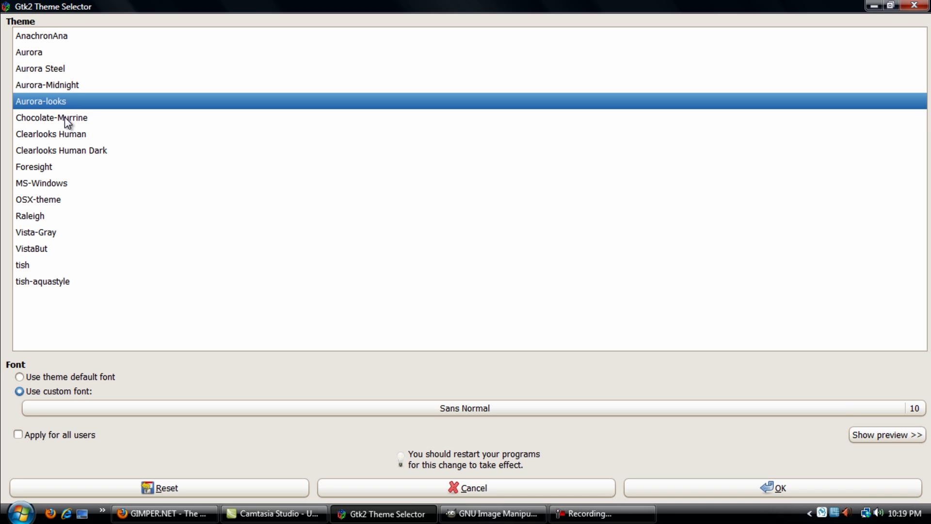
click(65, 118)
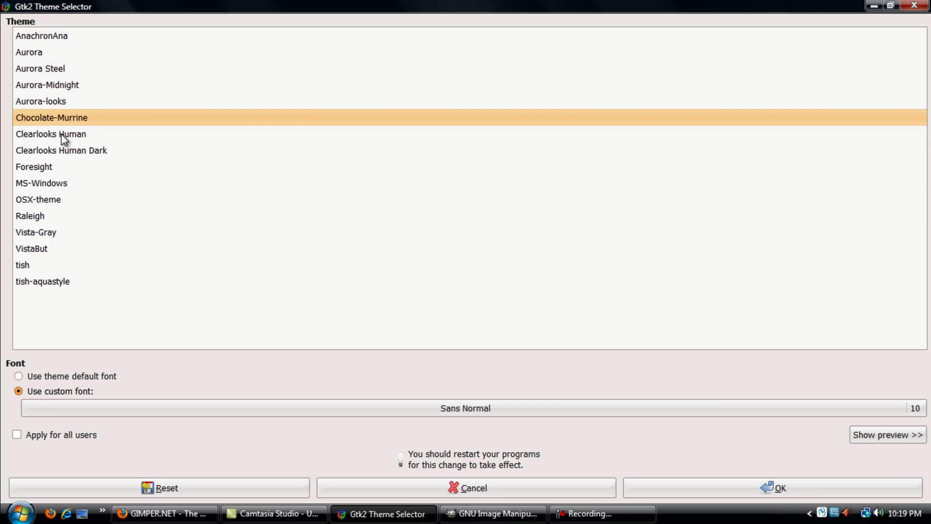
click(61, 134)
click(63, 141)
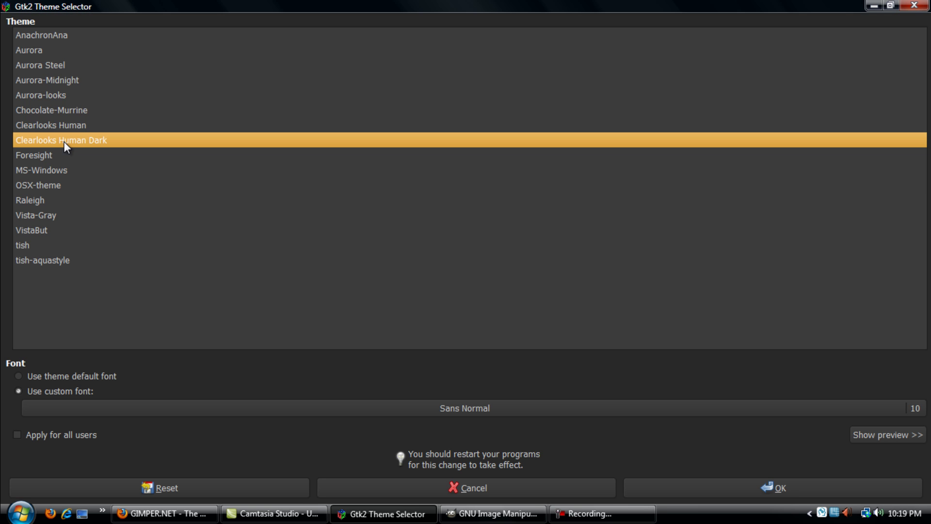
Preview Foresight, MS-Windows, OSX-theme, Raleigh, Vista-Gray, VistaBut, tish, ending on tish-aquastyle.
click(49, 154)
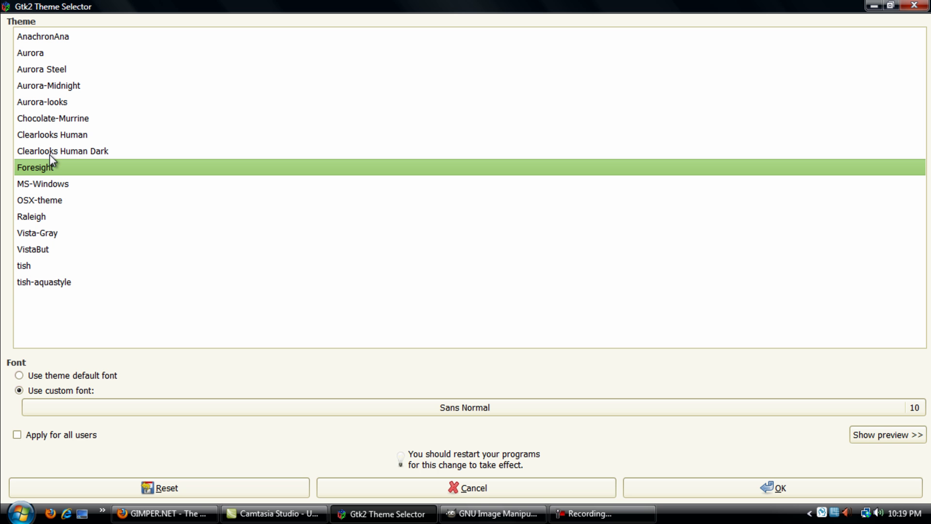
click(53, 184)
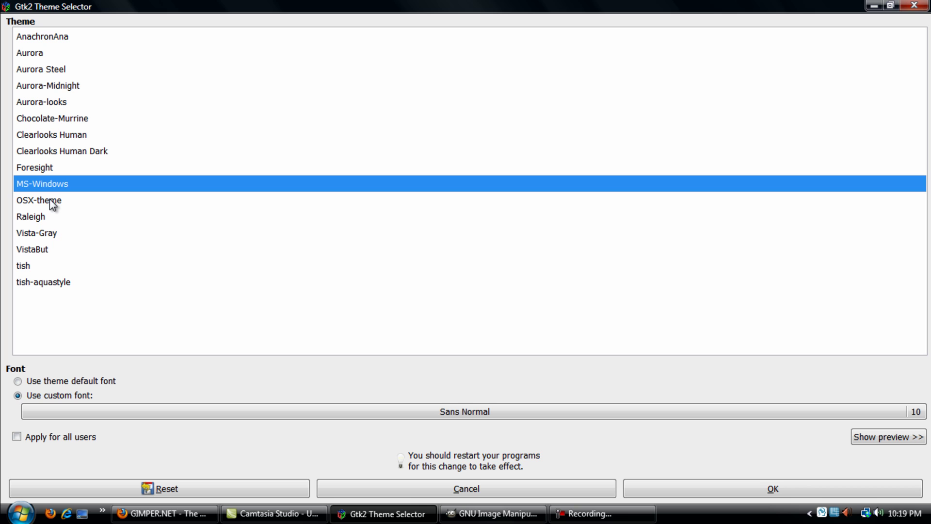
click(50, 201)
click(40, 217)
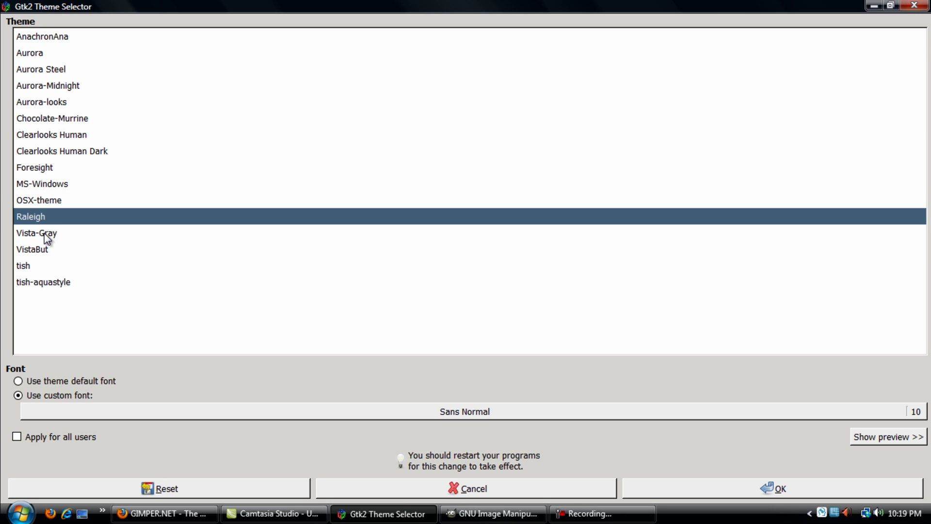
click(45, 235)
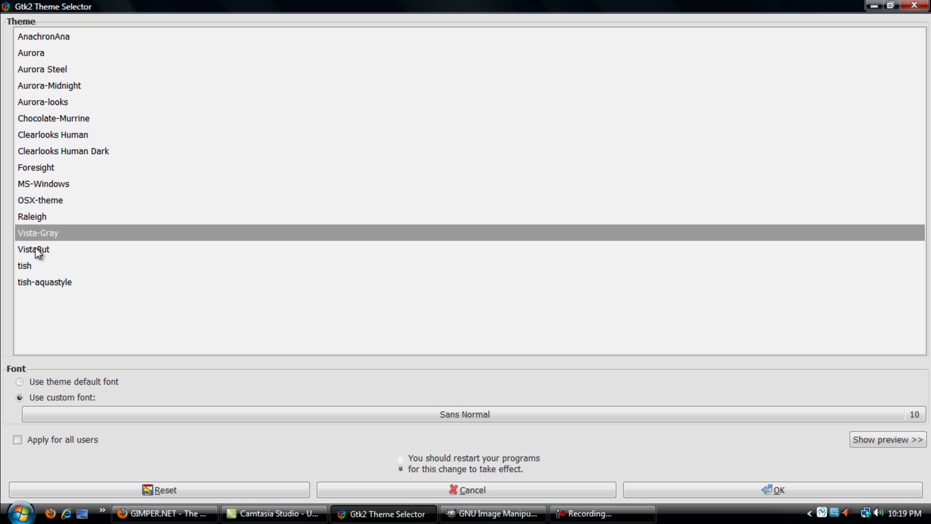
click(36, 250)
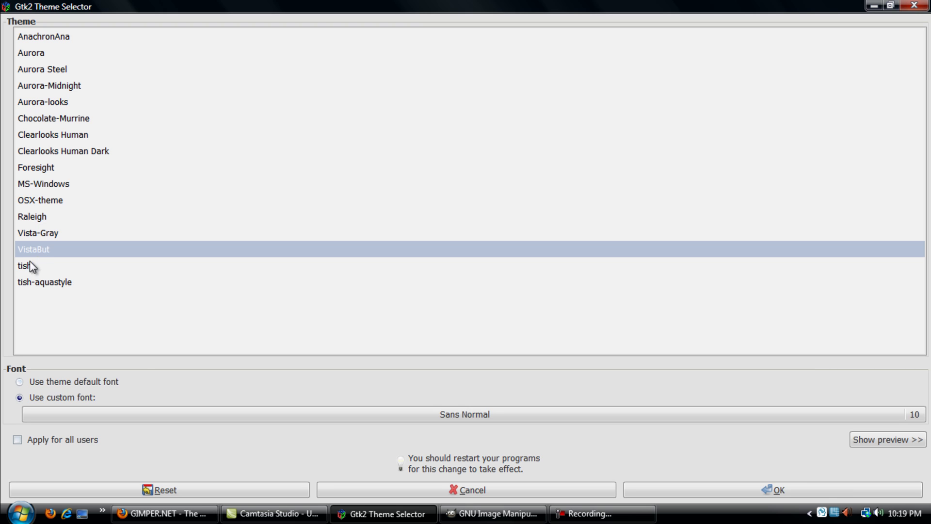
click(26, 265)
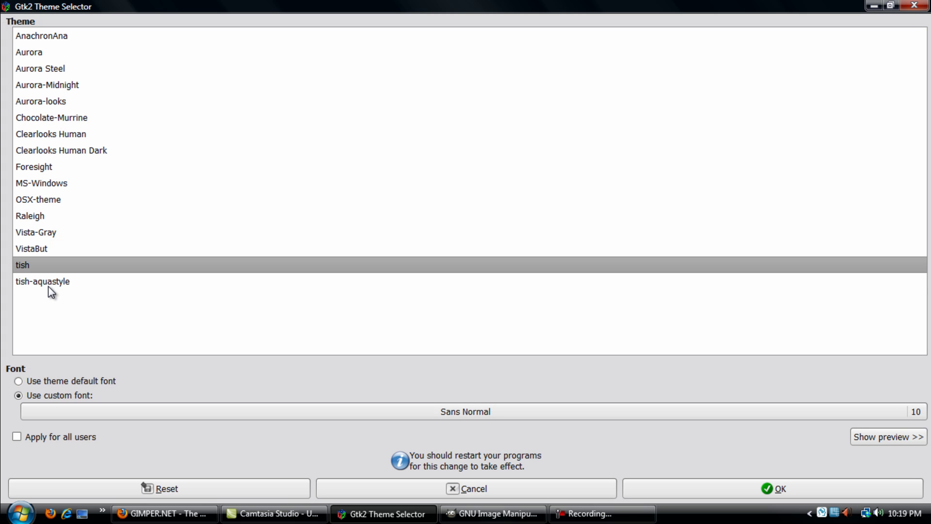
click(49, 285)
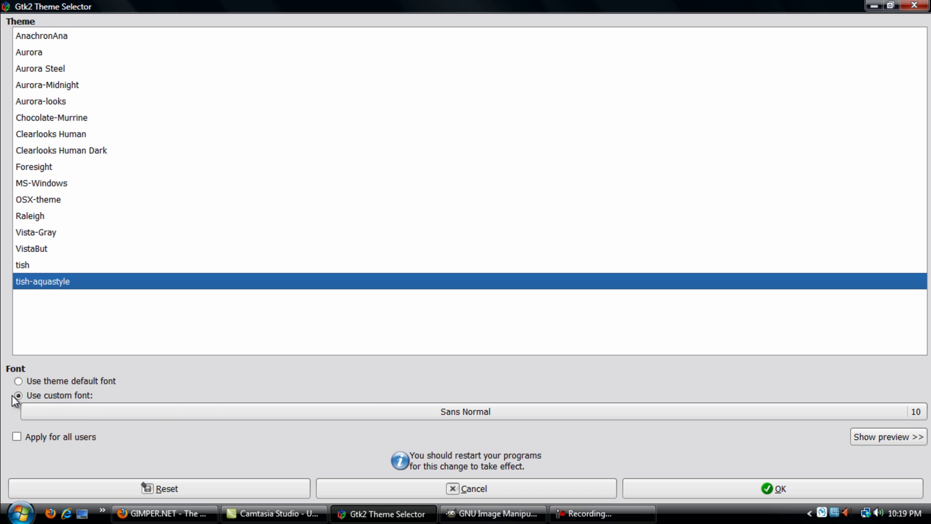
click(365, 410)
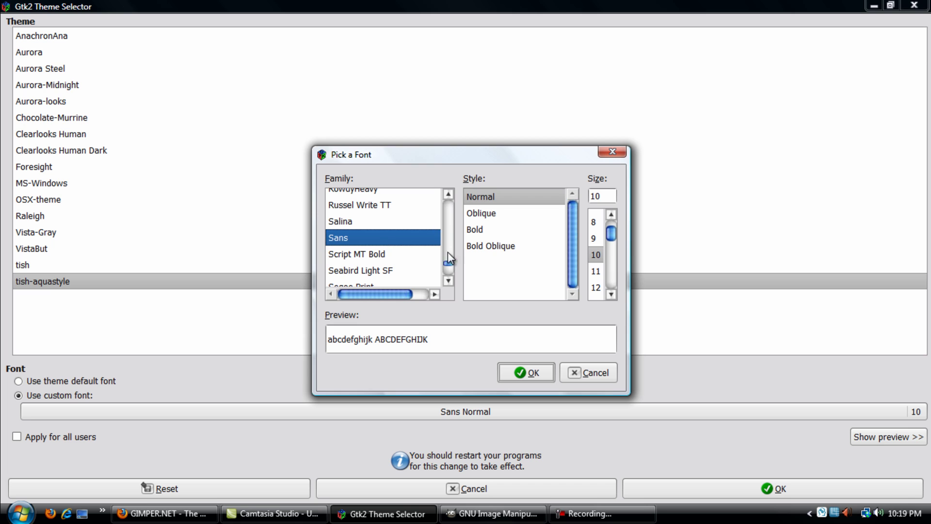
mouse_move(447, 261)
mouse_down()
mouse_move(443, 194)
mouse_move(441, 275)
mouse_up()
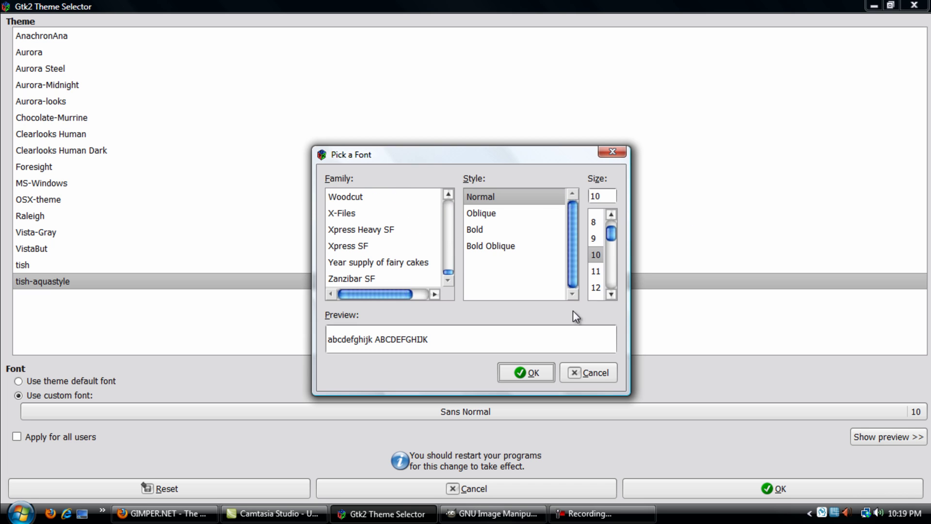
click(591, 371)
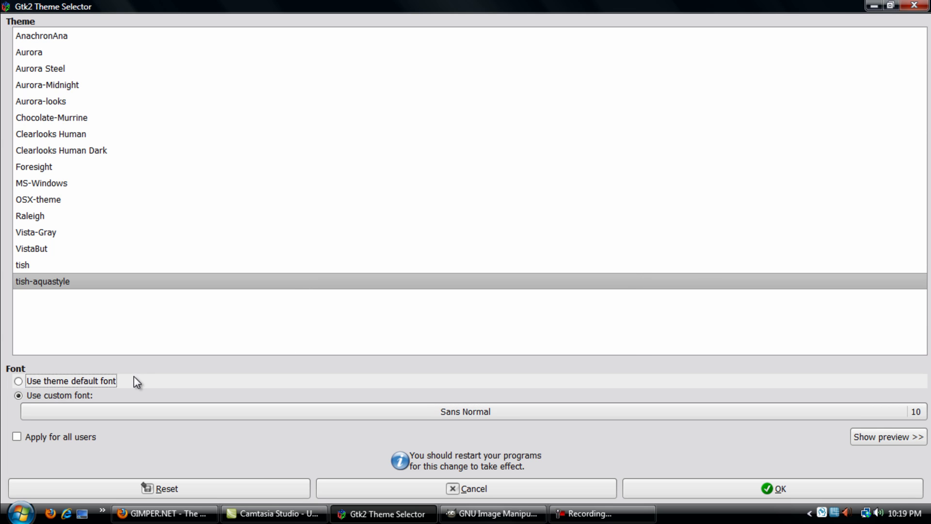
Switch to the theme default font, then show and hide the widget preview.
click(66, 381)
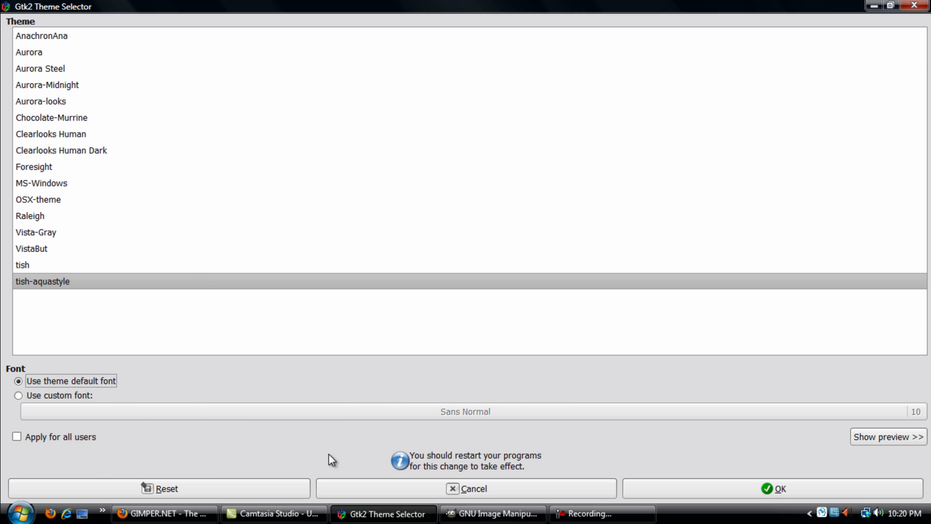
click(887, 436)
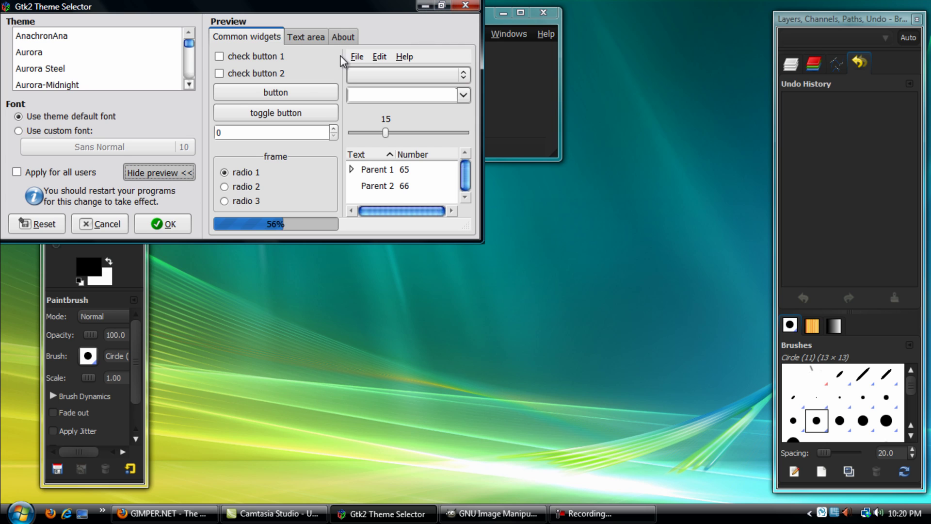
click(148, 174)
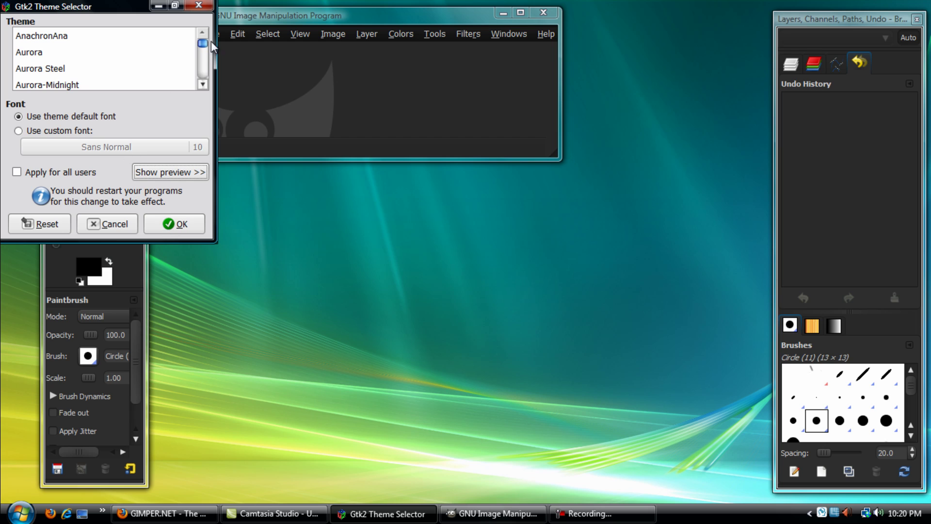
Select the Clearlooks Human Dark theme and apply it with OK.
drag(205, 44, 205, 47)
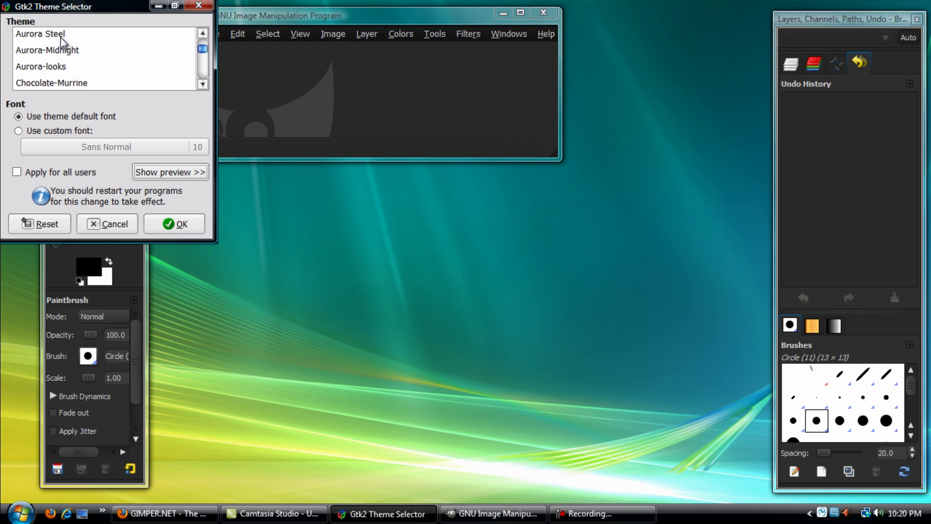
click(61, 47)
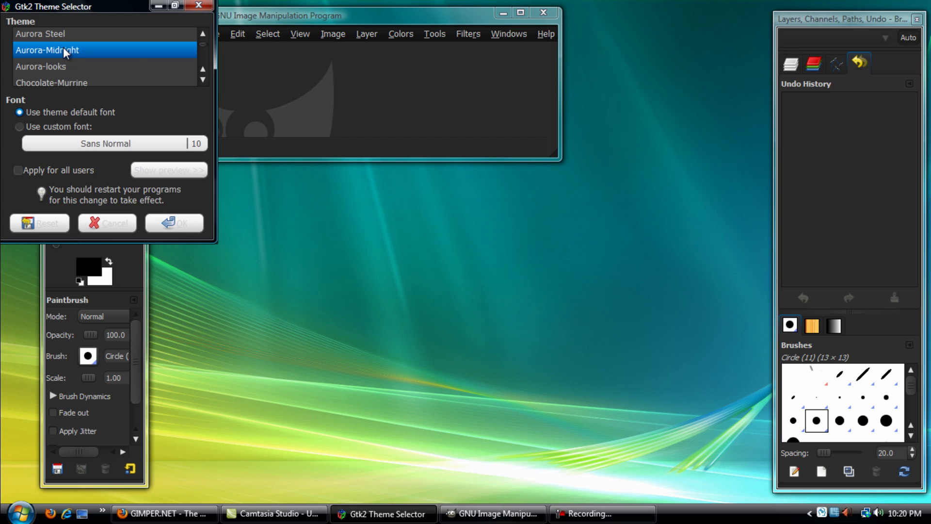
scroll(133, 51, down, 3)
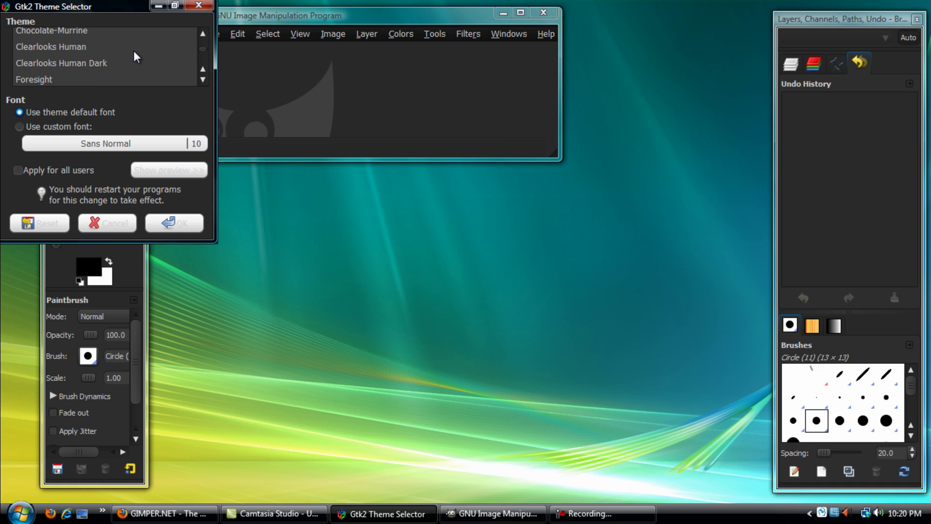
click(77, 65)
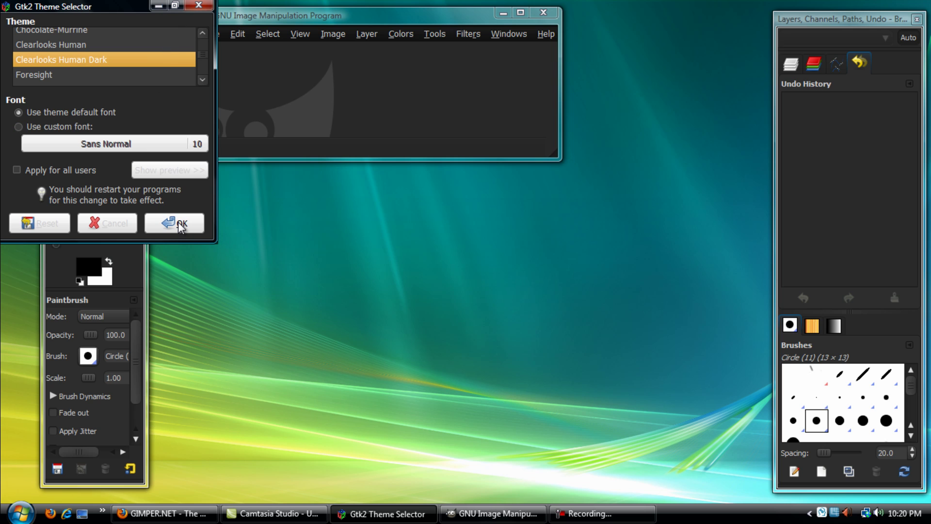
click(180, 225)
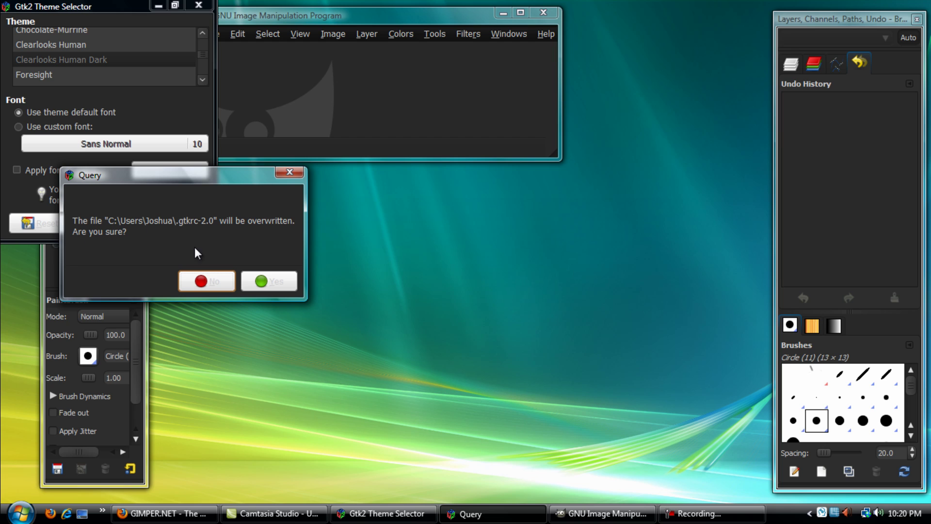
Confirm overwriting the .gtkrc-2.0 file to save Clearlooks Human Dark.
click(275, 284)
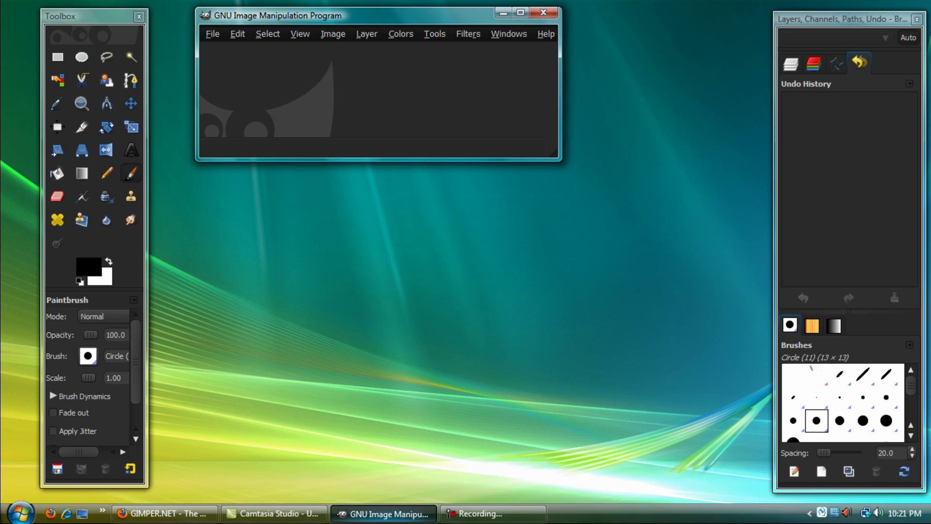
mouse_move(378, 513)
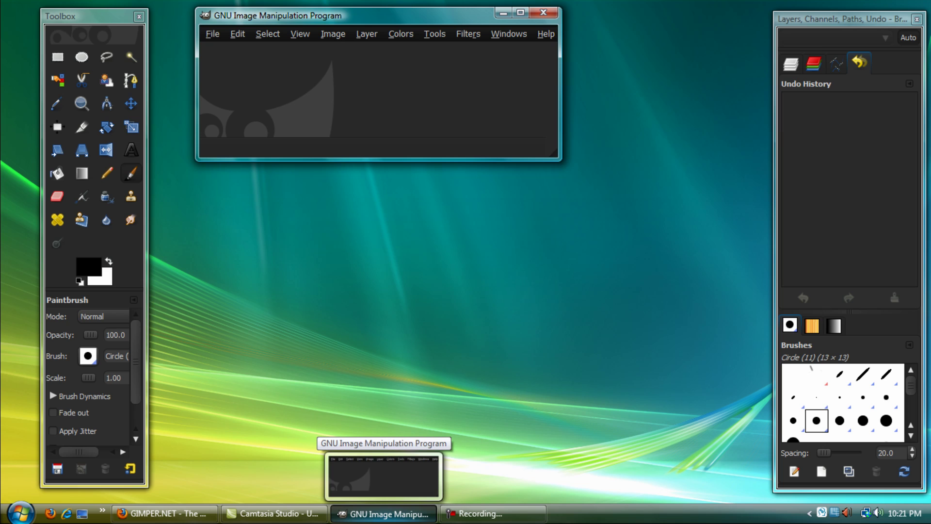